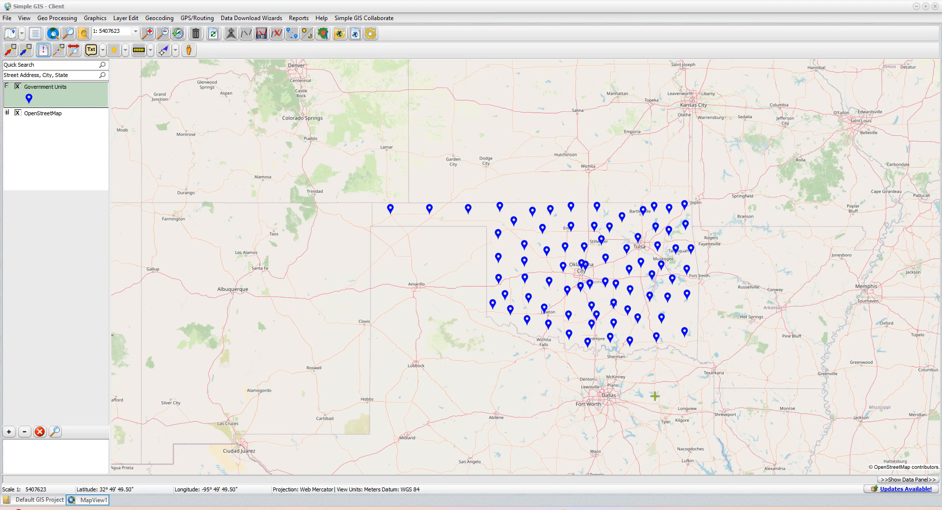
Step: Open the Government Units layer properties at its legend and symbol settings
left_click(64, 113)
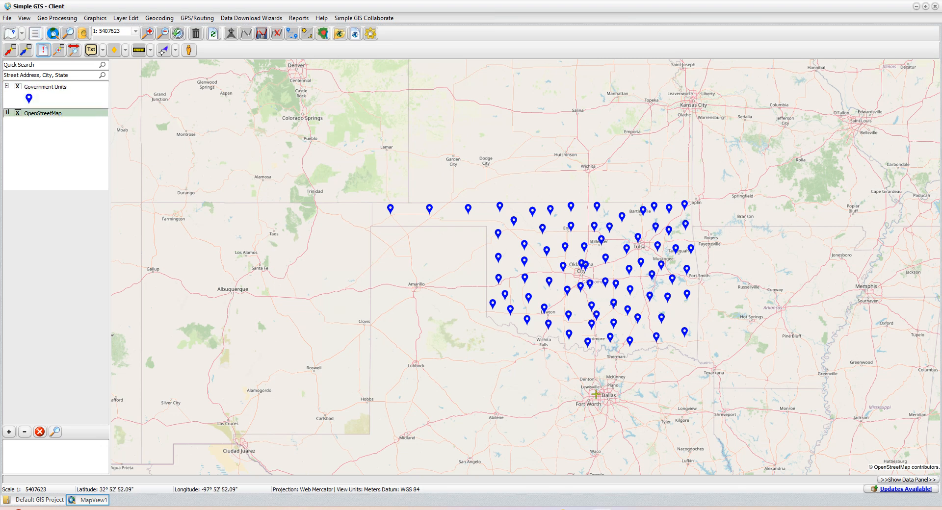
left_click(73, 99)
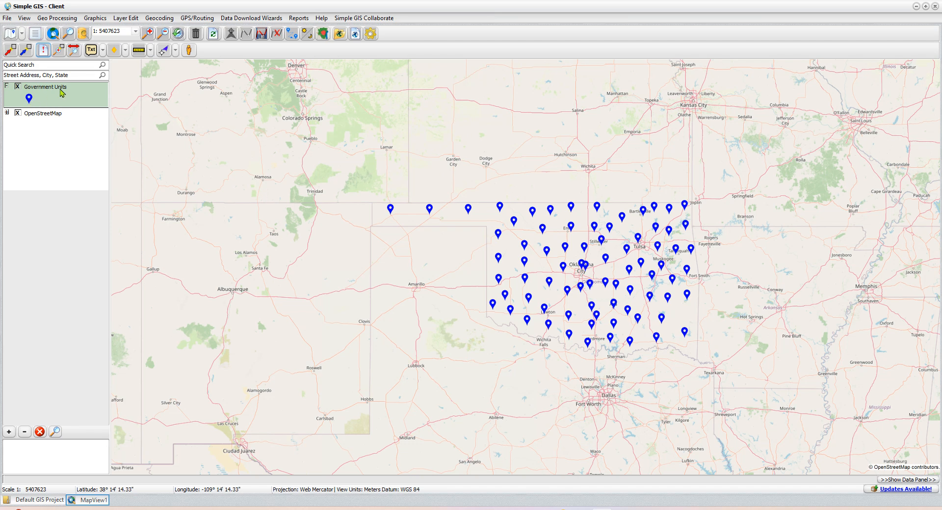
double_click(62, 105)
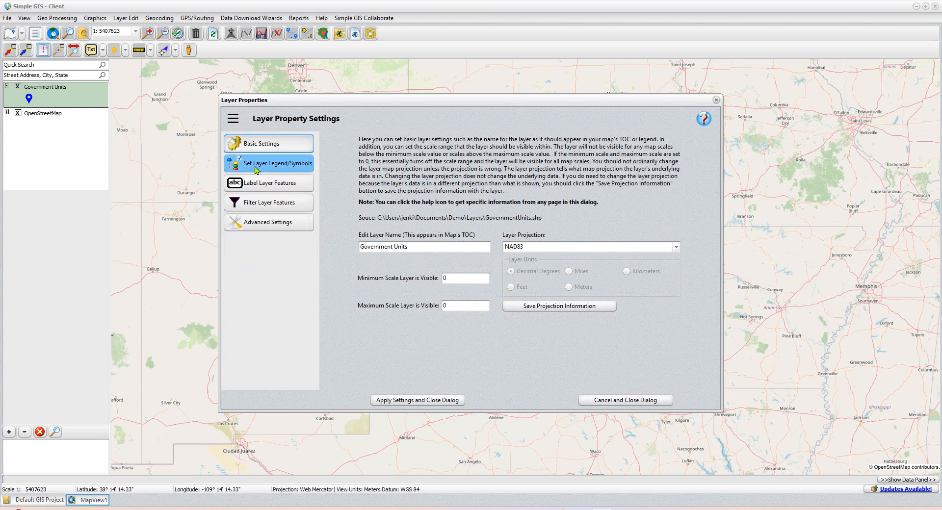
left_click(288, 167)
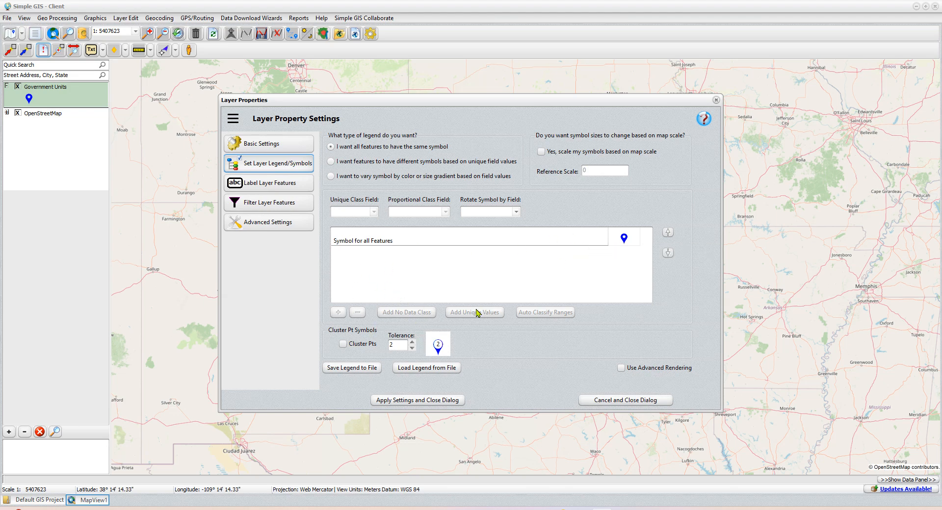
Step: Enable Cluster Pts for Government Units with a blue numbered cluster symbol, then apply and close
left_click(342, 345)
left_click(395, 346)
left_click(431, 346)
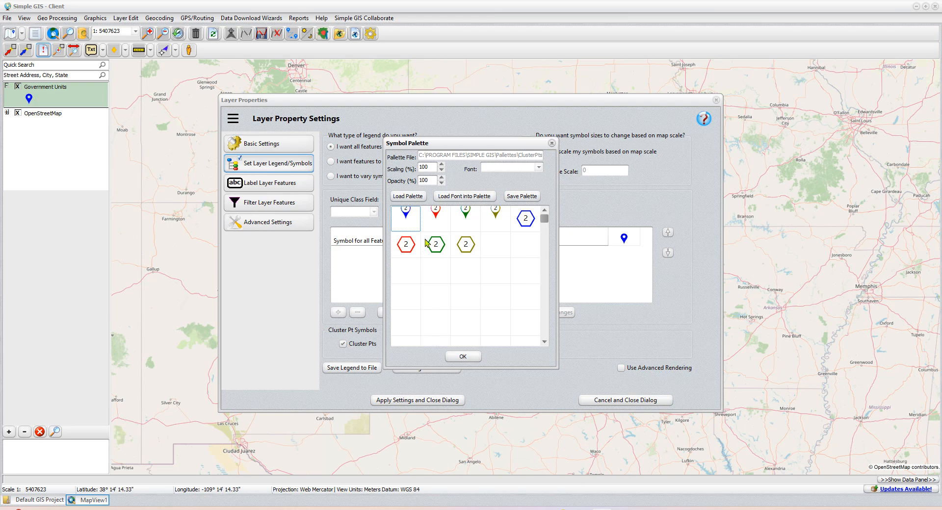
left_click(462, 356)
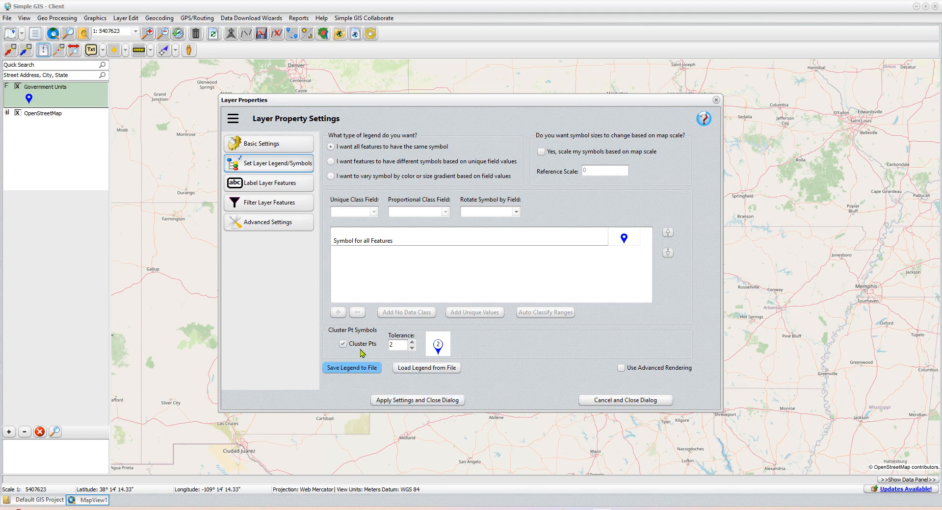
left_click(414, 405)
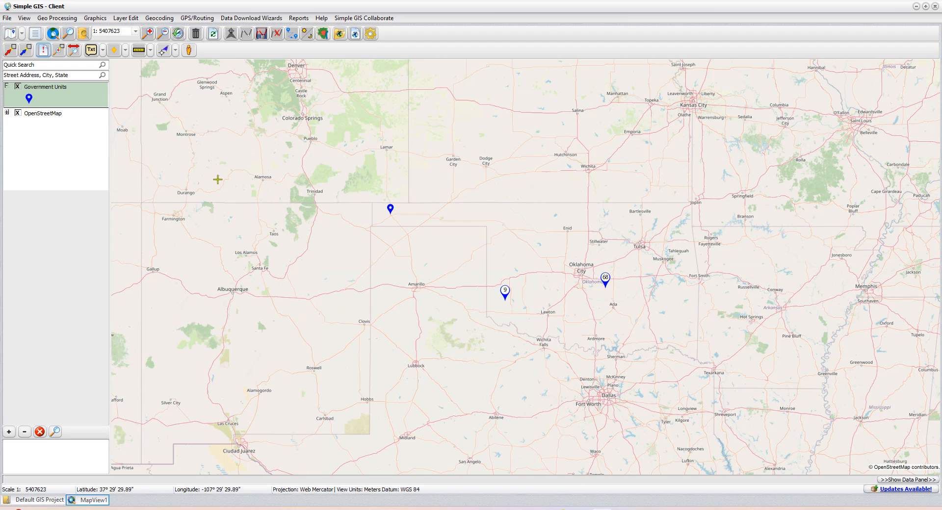
Step: Open Administer Simple GIS Server from the File menu, connected to sgs01.simplegiscloud.net
left_click(10, 19)
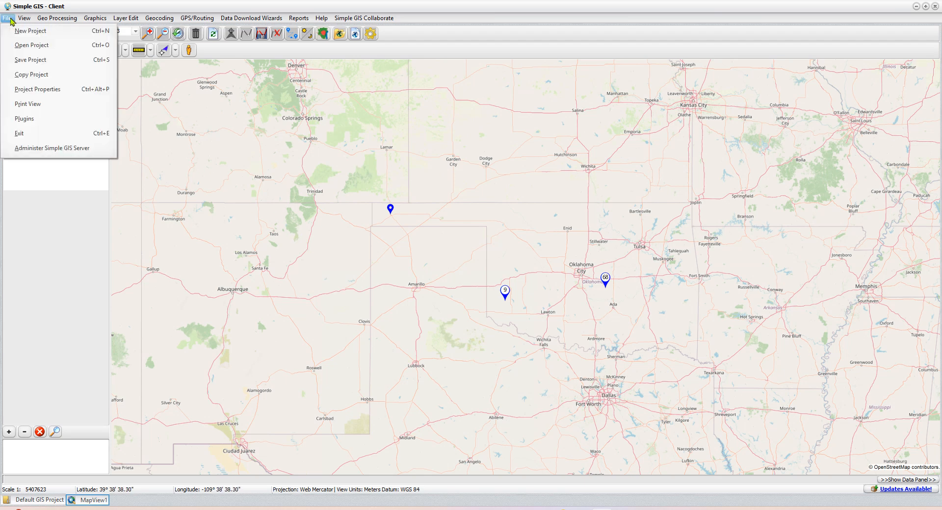
left_click(63, 154)
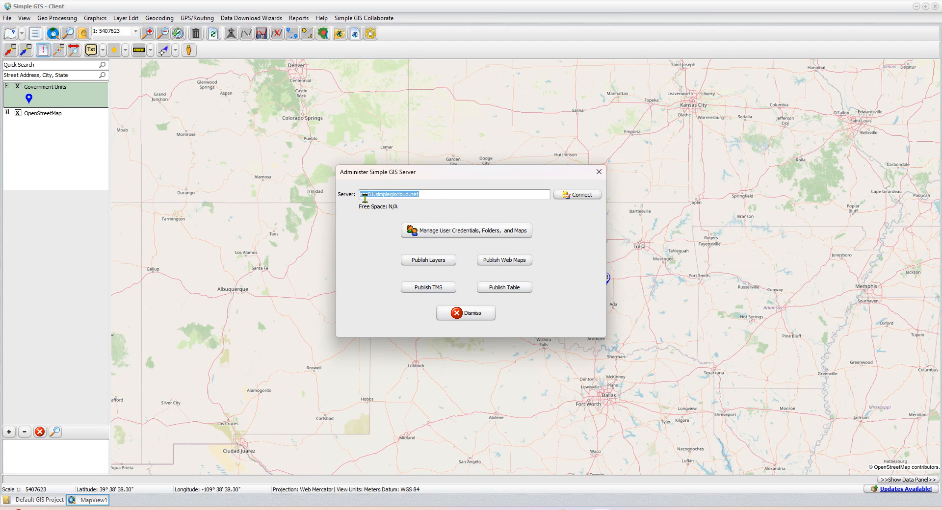
left_click(421, 195)
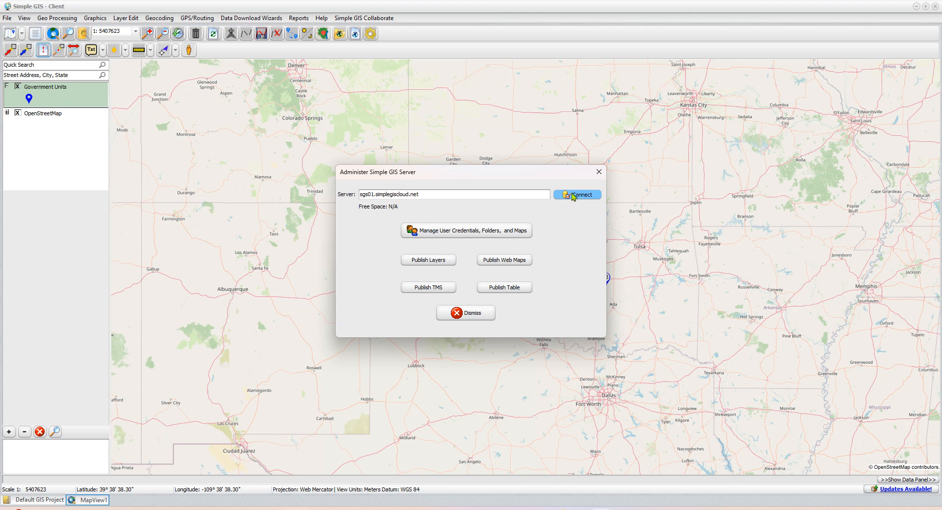
Step: Choose Publish Web Maps and log in with the account user name and password
left_click(516, 265)
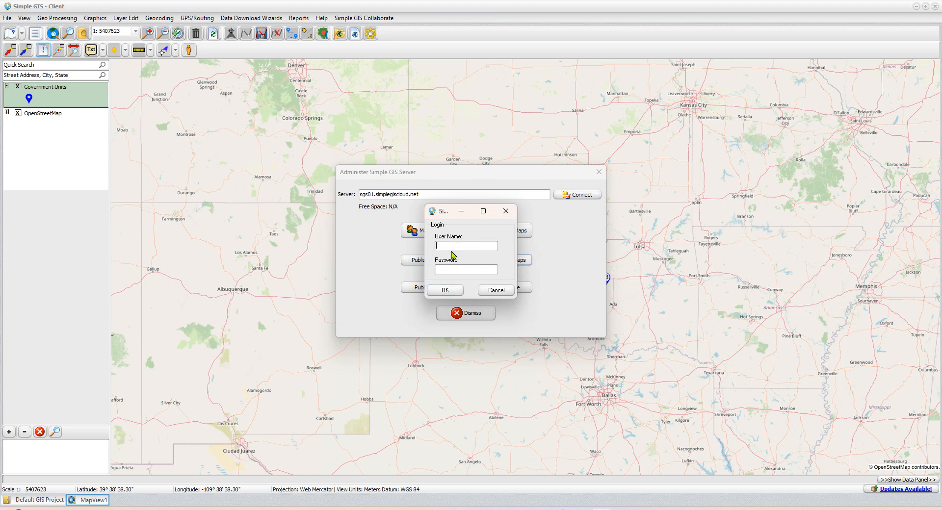
type("D")
type("mo123")
left_click(446, 291)
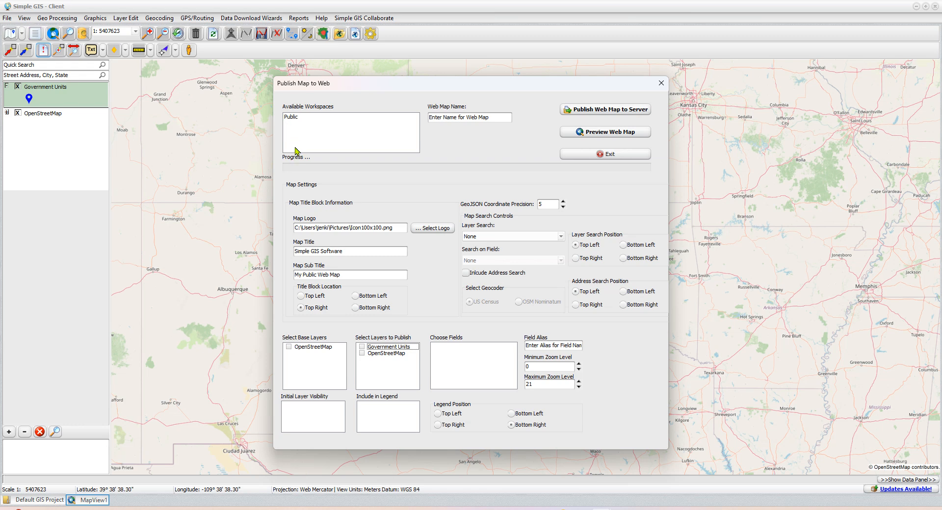
Step: Select the Public workspace, name the web map DemoMap, and check OpenStreetMap as base layer
left_click(292, 119)
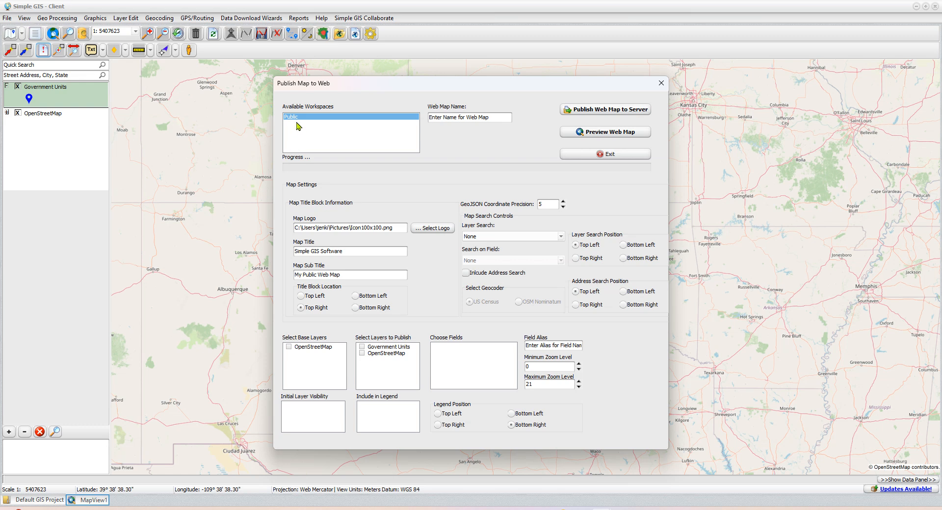
left_click(446, 118)
type("DemoMap")
left_click(289, 348)
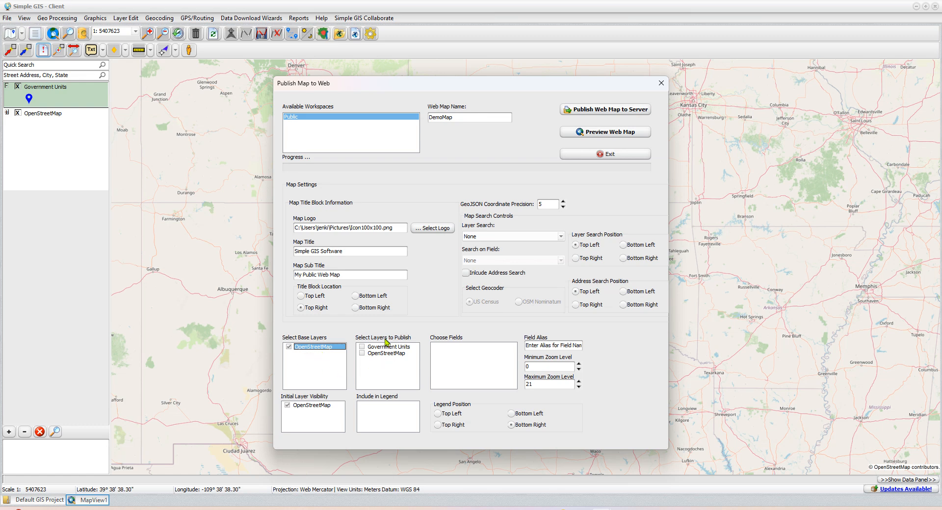
Step: Check Government Units for publishing and legend inclusion, then review its fields
left_click(362, 346)
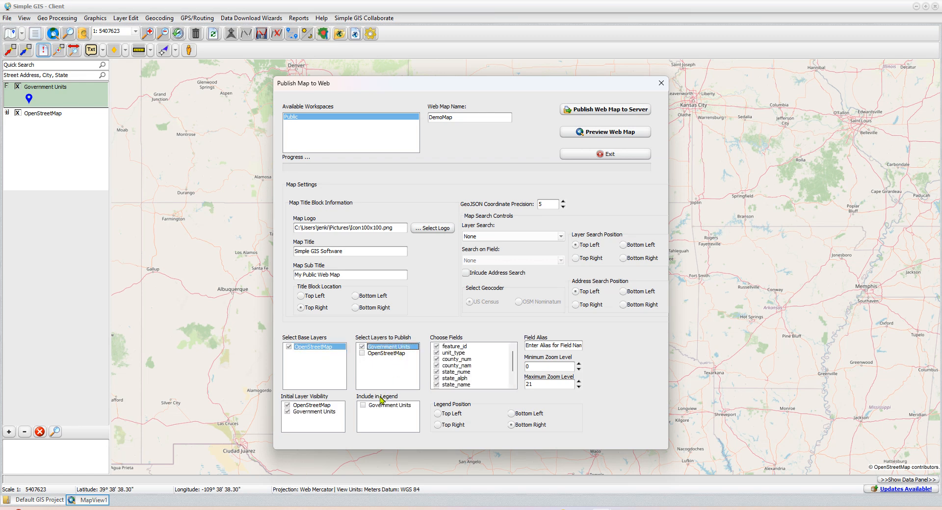
left_click(364, 405)
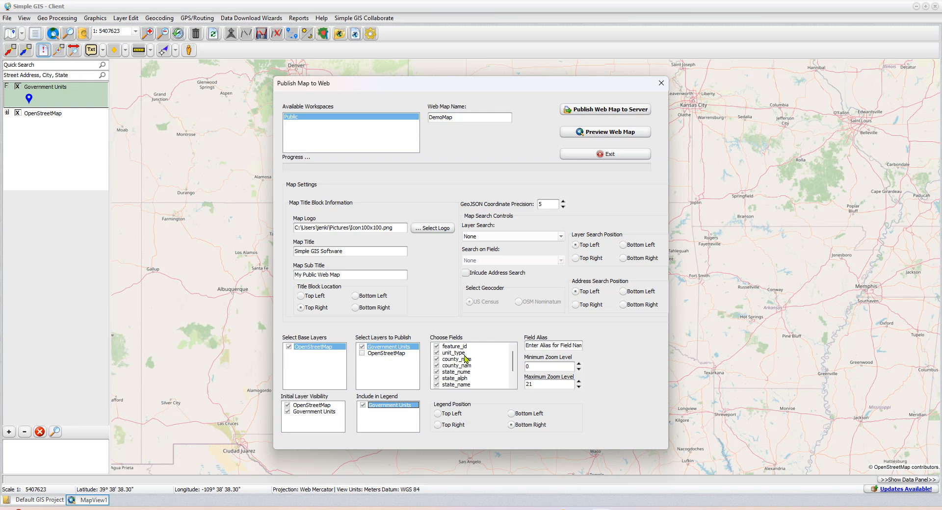
scroll(465, 359, "down", 2)
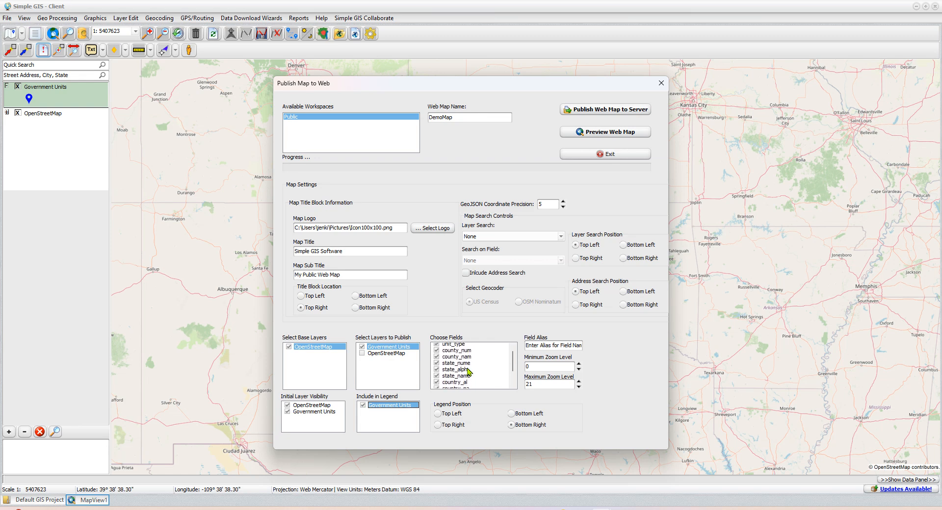
scroll(468, 372, "down", 1)
scroll(471, 387, "down", 1)
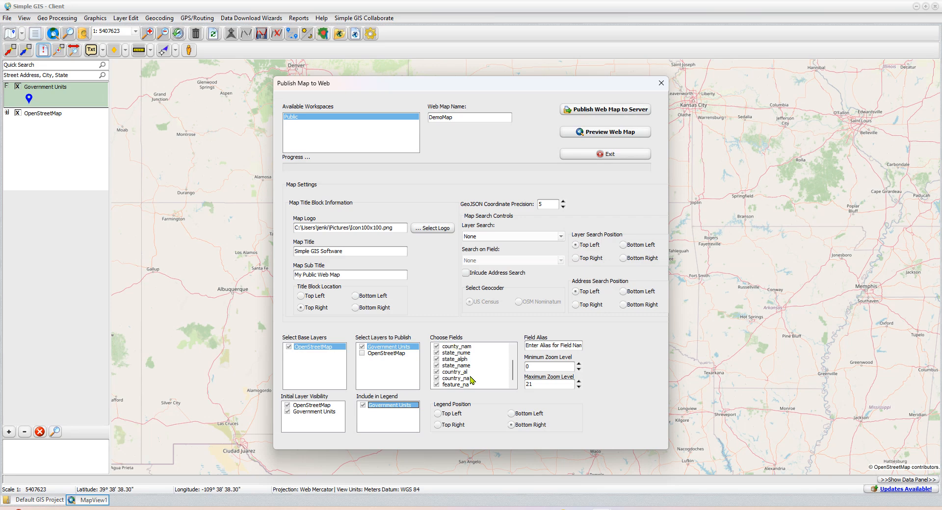
scroll(468, 365, "up", 3)
scroll(471, 385, "down", 3)
Step: Search Government Units on feature_na, include US Census address search, and set maximum zoom 18
left_click(489, 239)
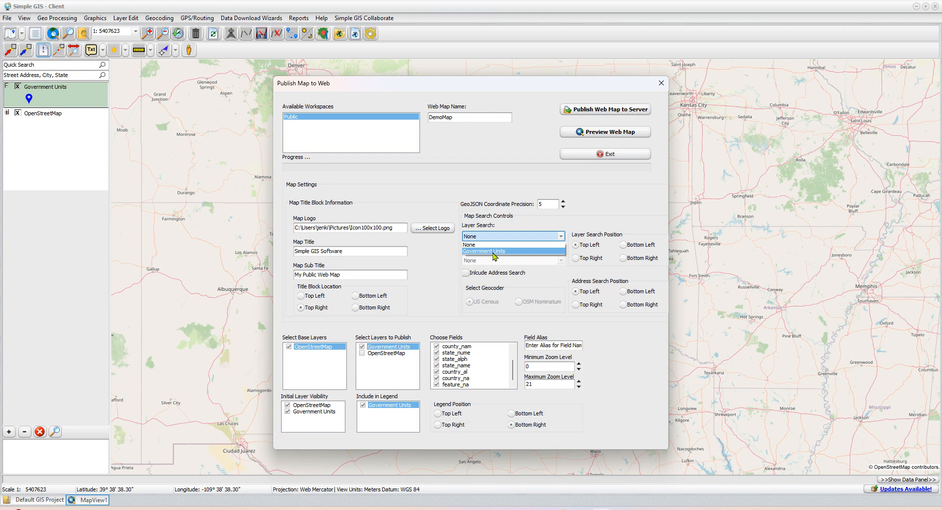
left_click(494, 252)
left_click(493, 260)
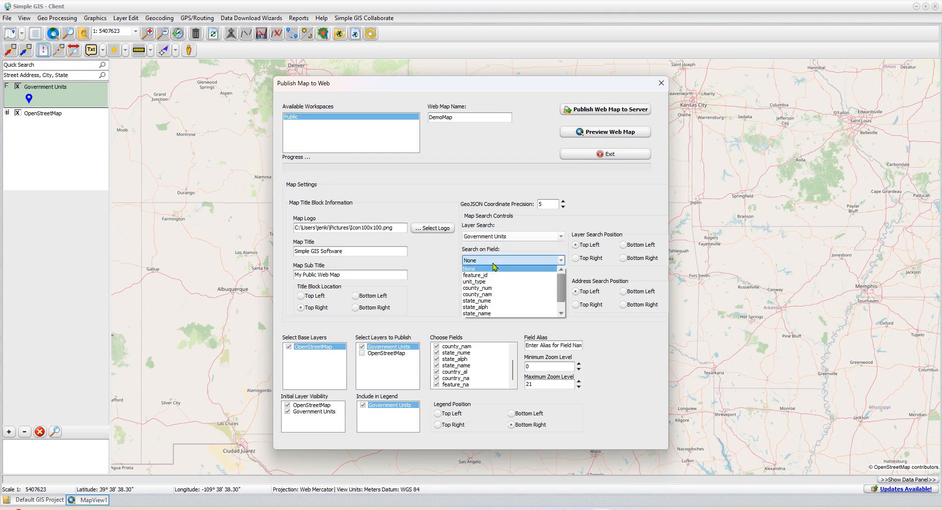
scroll(510, 316, "down", 2)
left_click(500, 314)
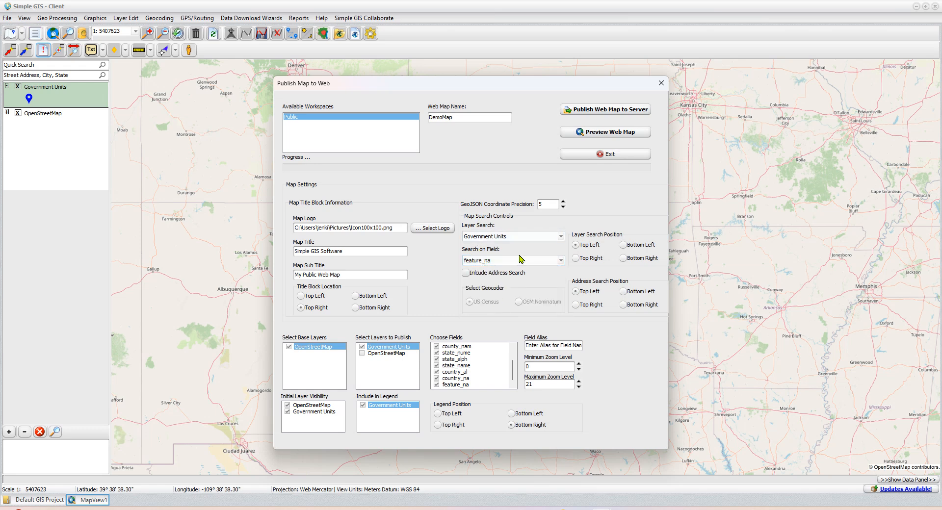
left_click(466, 272)
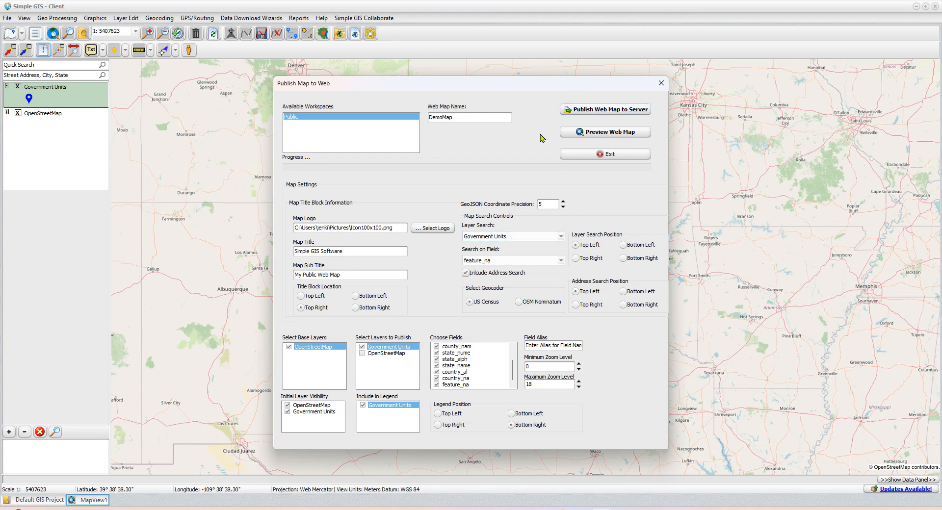
Step: Upload DemoMap to the server and dismiss the administration dialog
left_click(597, 113)
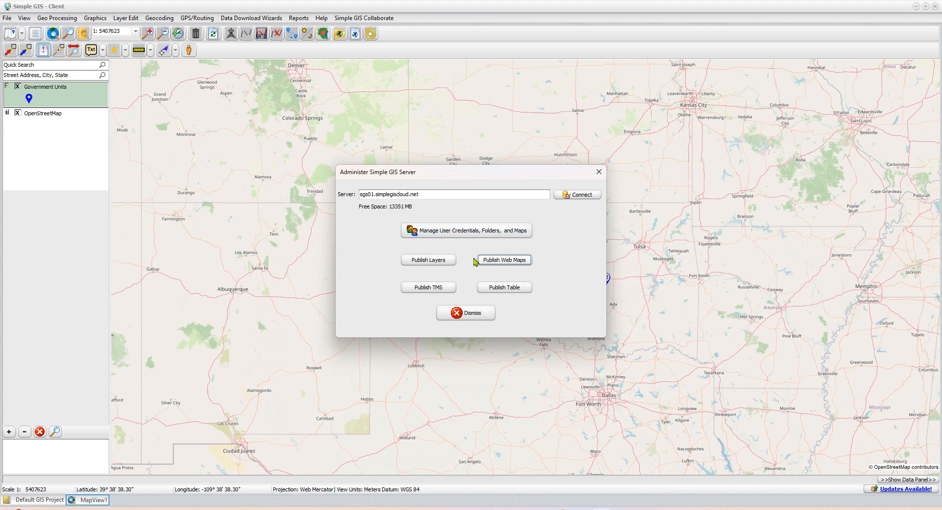
left_click(481, 314)
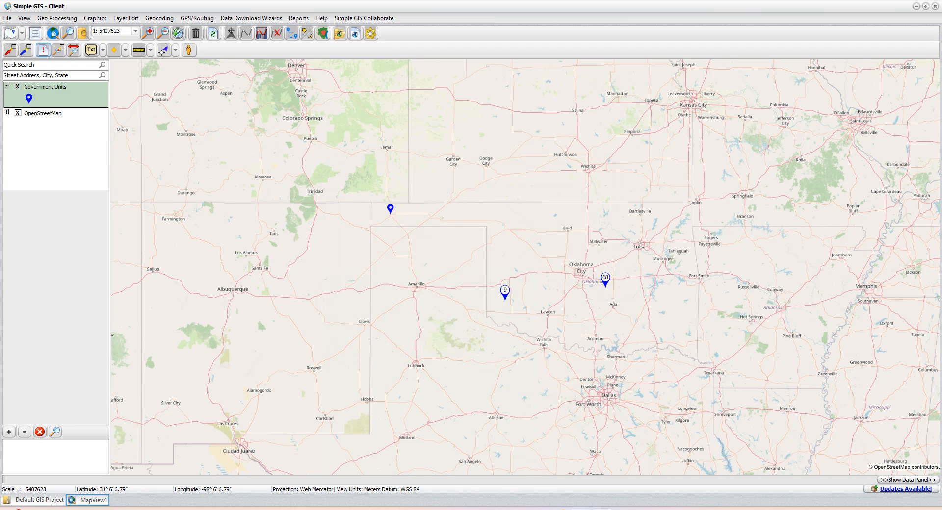
Step: In Edge, go to sgs01.simplegiscloud.net/Public/DemoMap/SGSMap.html
left_click(581, 509)
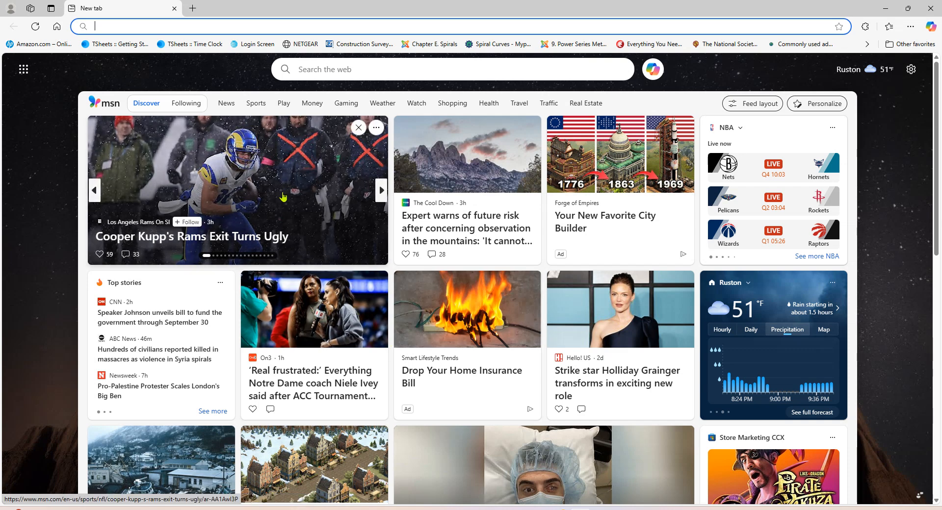
type("sg")
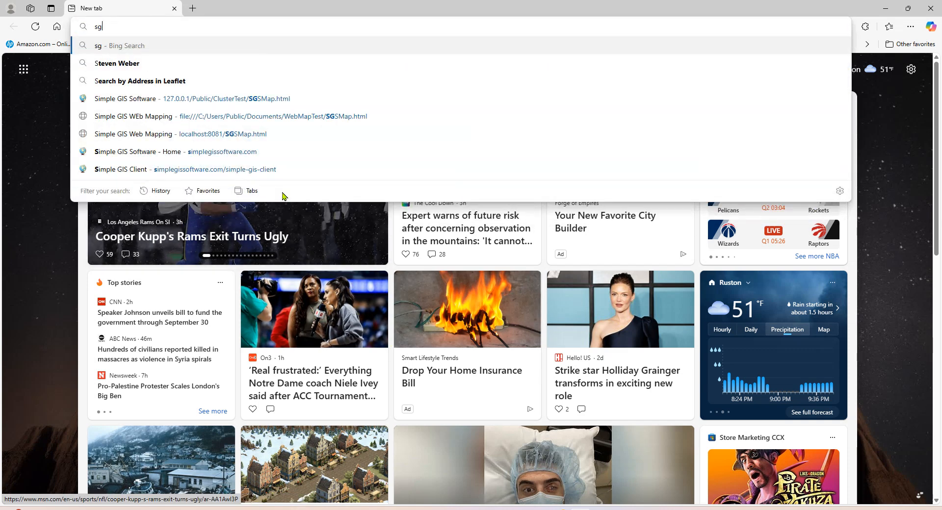
type("s01")
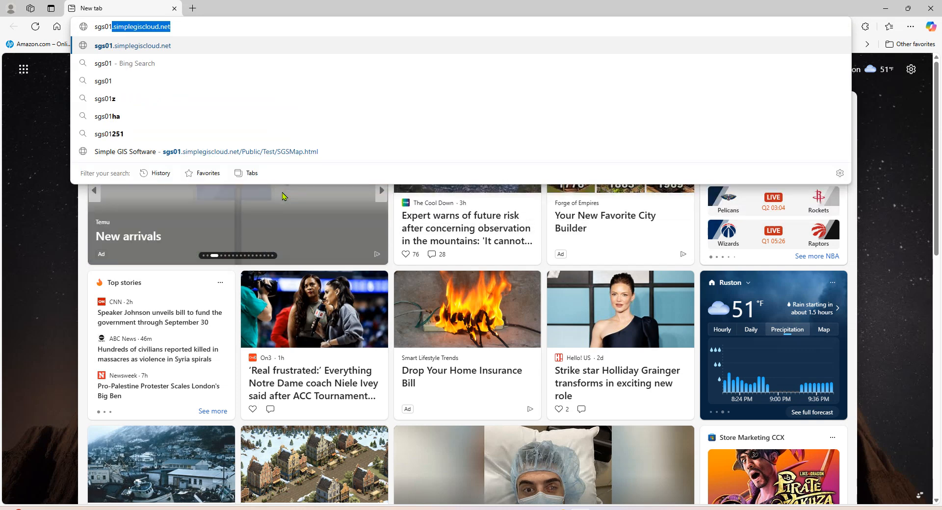
type(".")
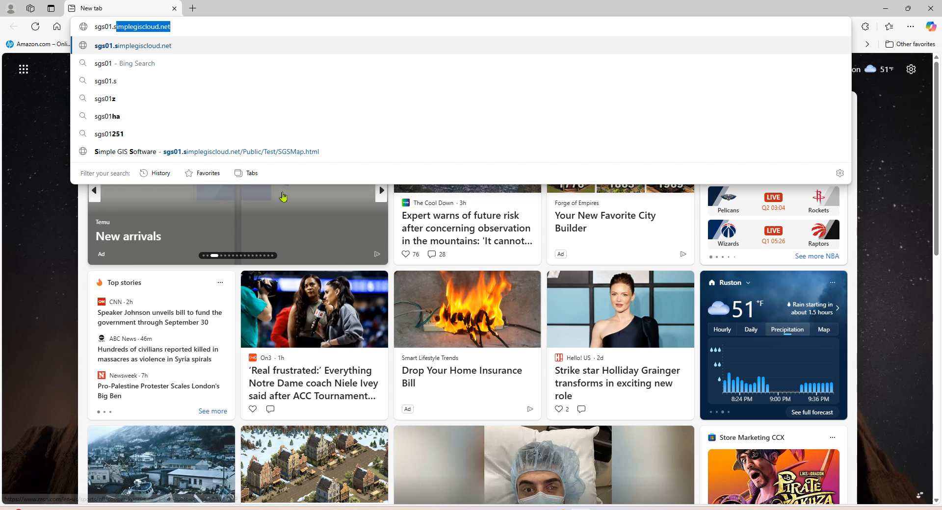
type("simplegiscloud")
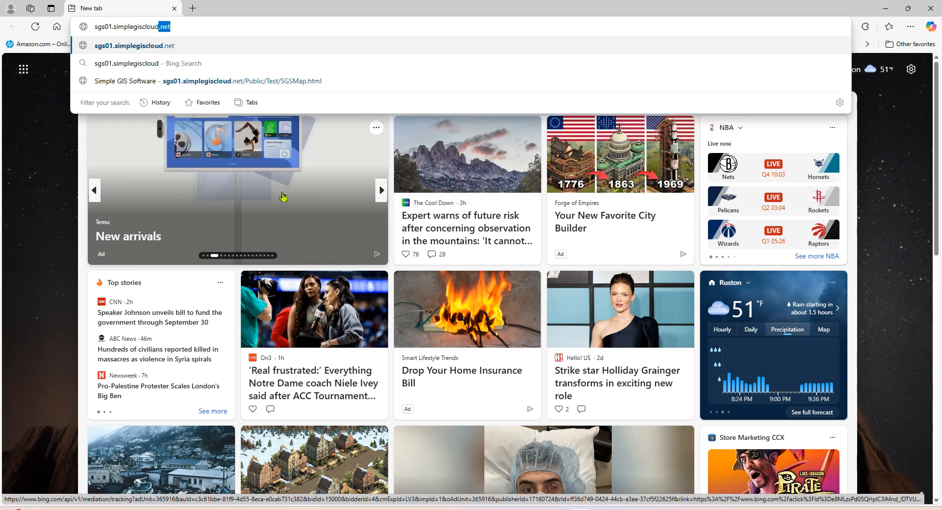
type(".ne")
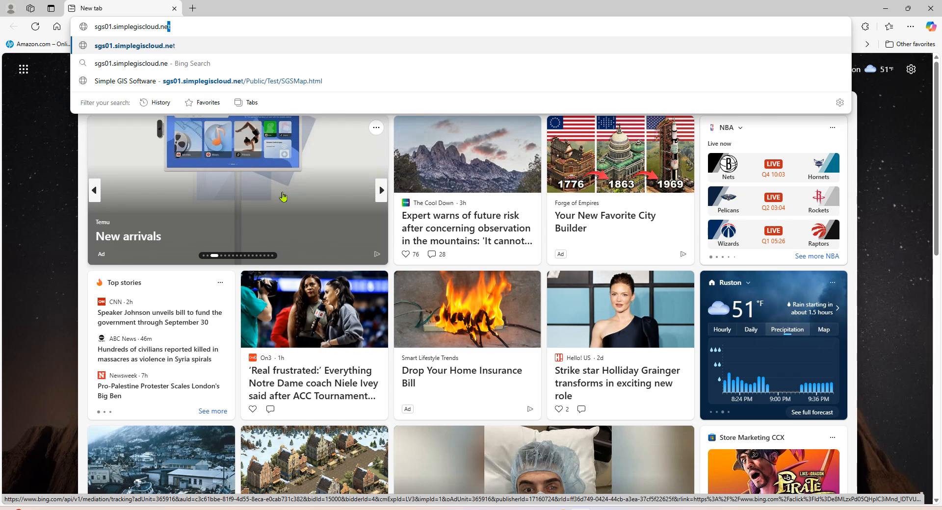
type("t/")
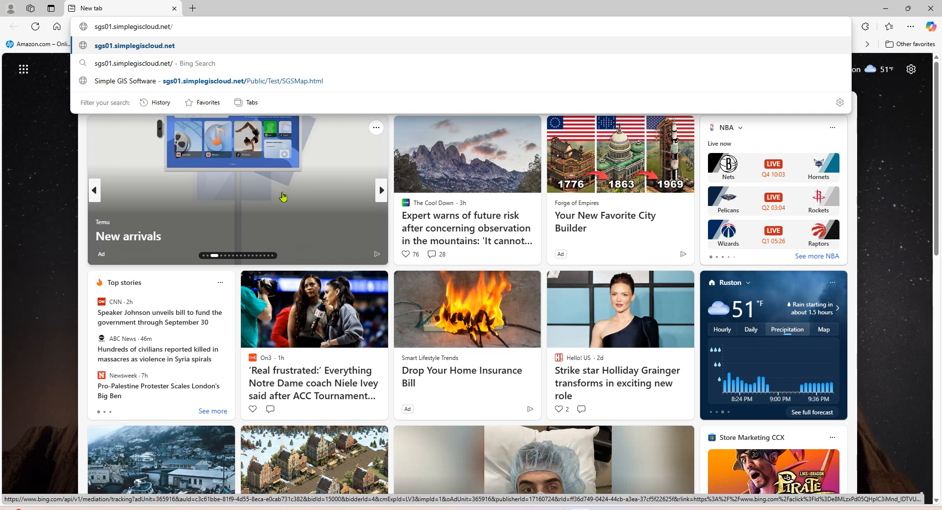
type("Pub")
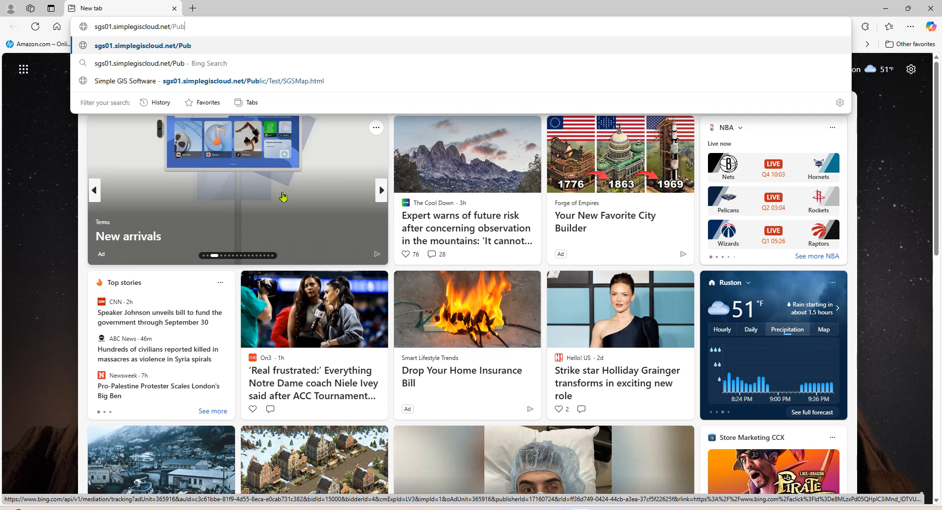
type("lic")
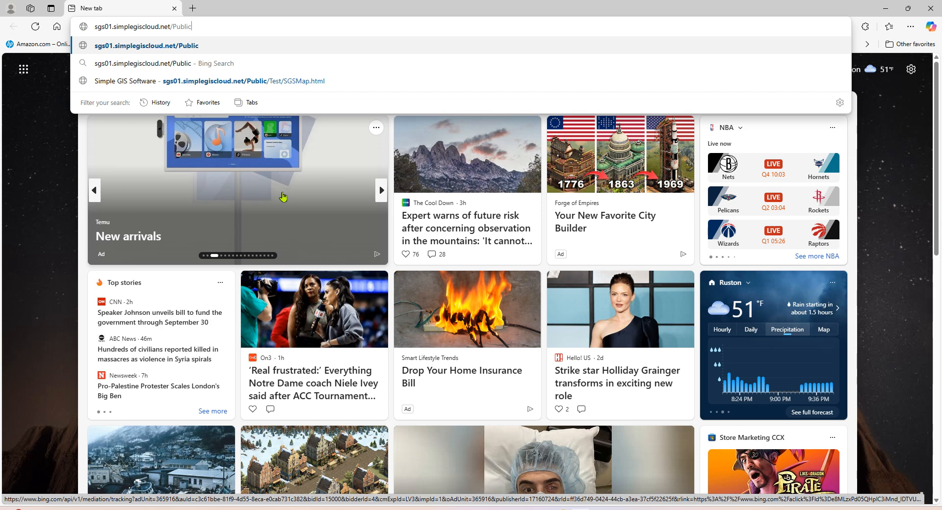
type("/")
type("Dem")
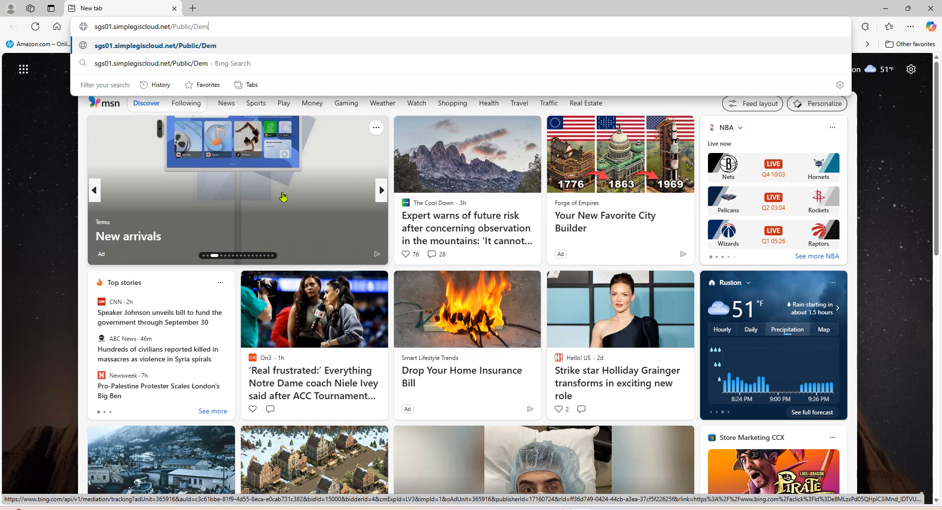
type("oMap/")
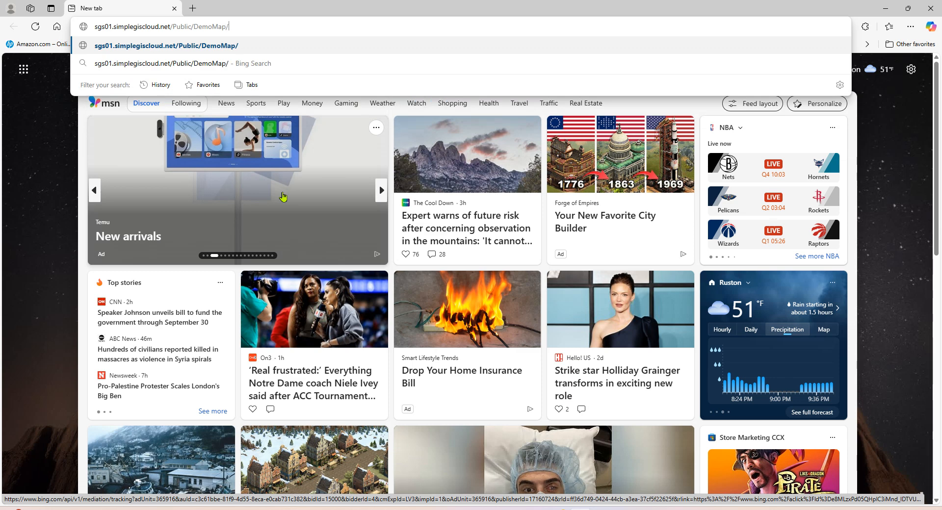
type("SGSMap")
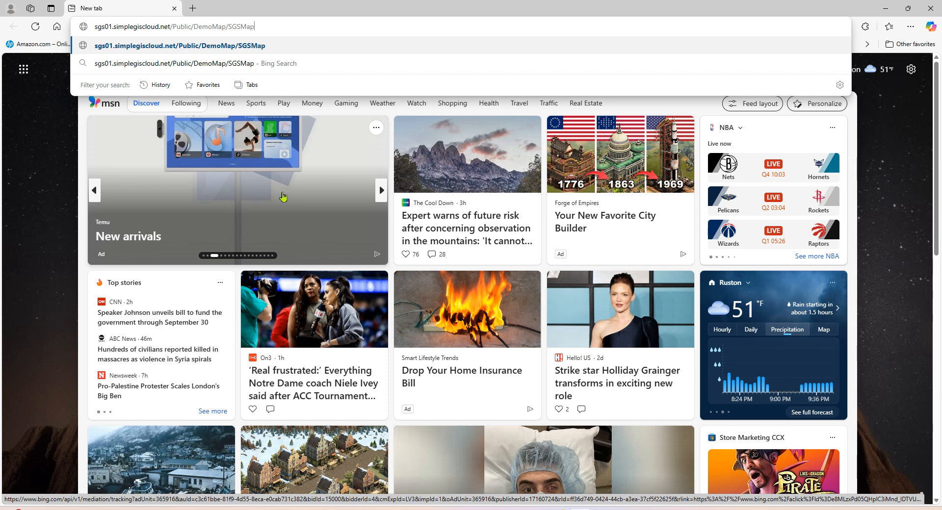
type(".html")
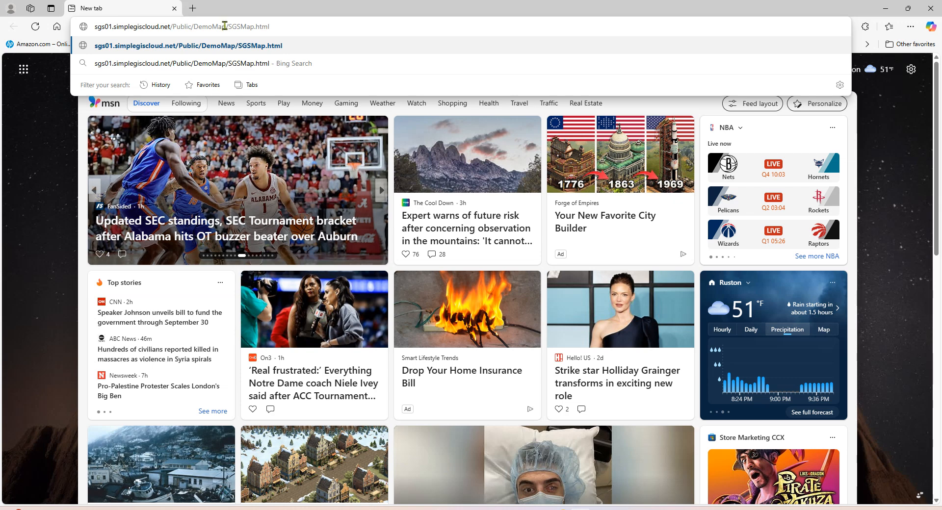
left_click(277, 45)
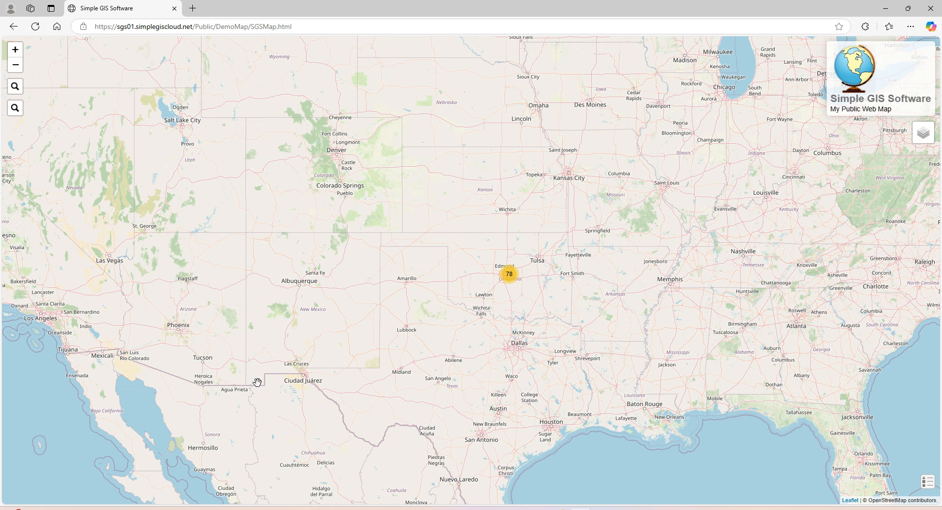
mouse_move(510, 275)
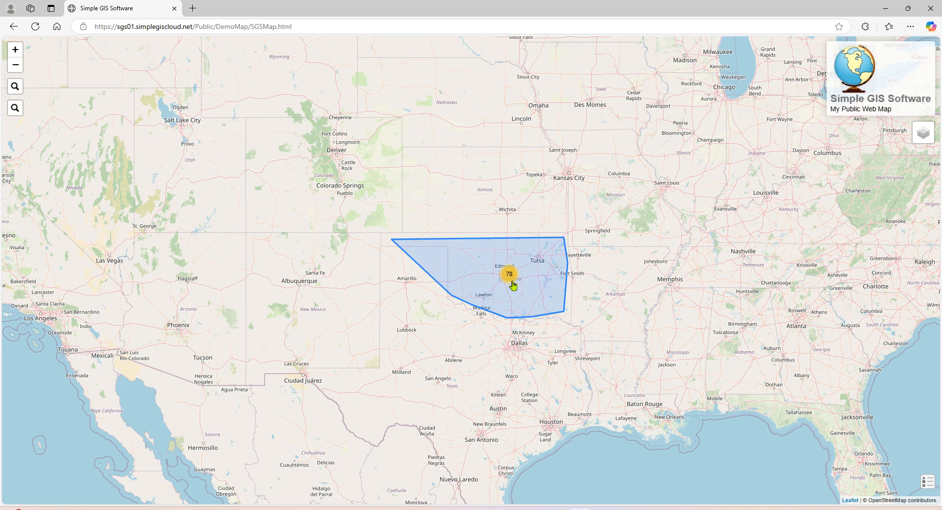
left_click(513, 285)
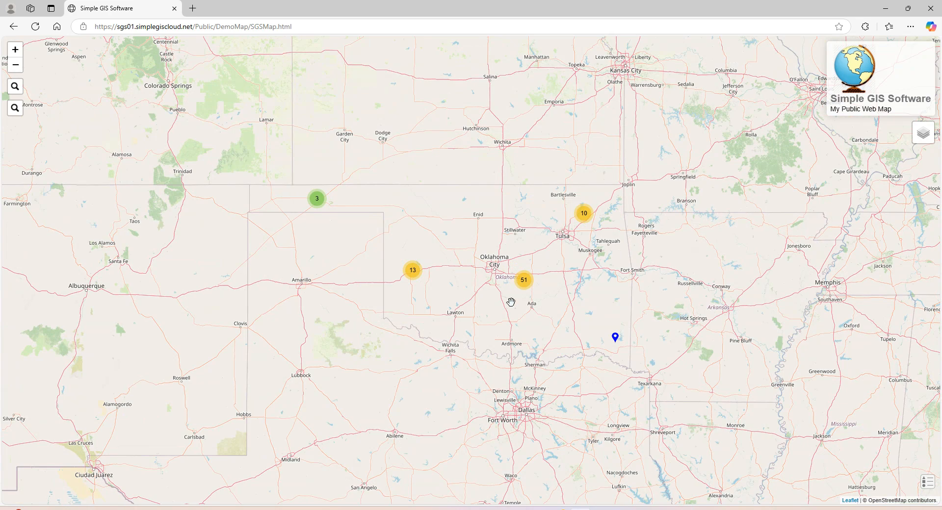
scroll(510, 302, "up", 1)
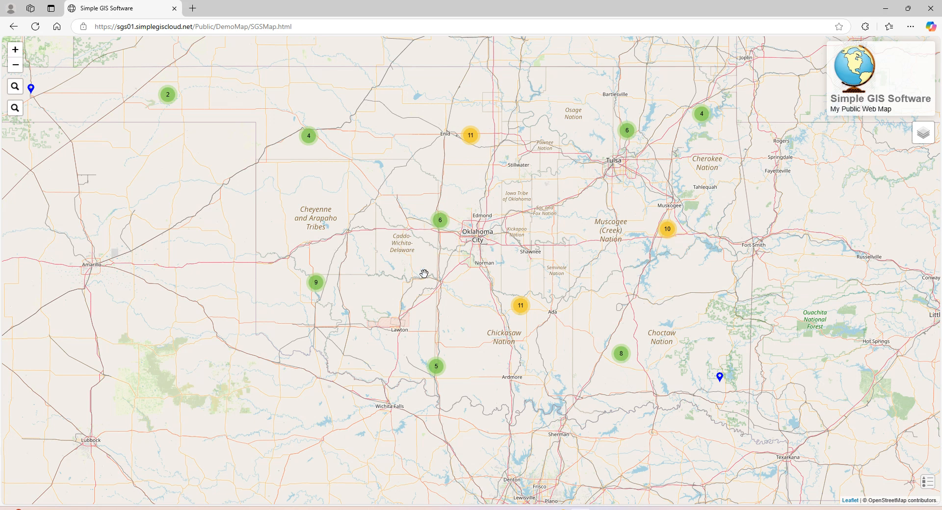
mouse_move(520, 318)
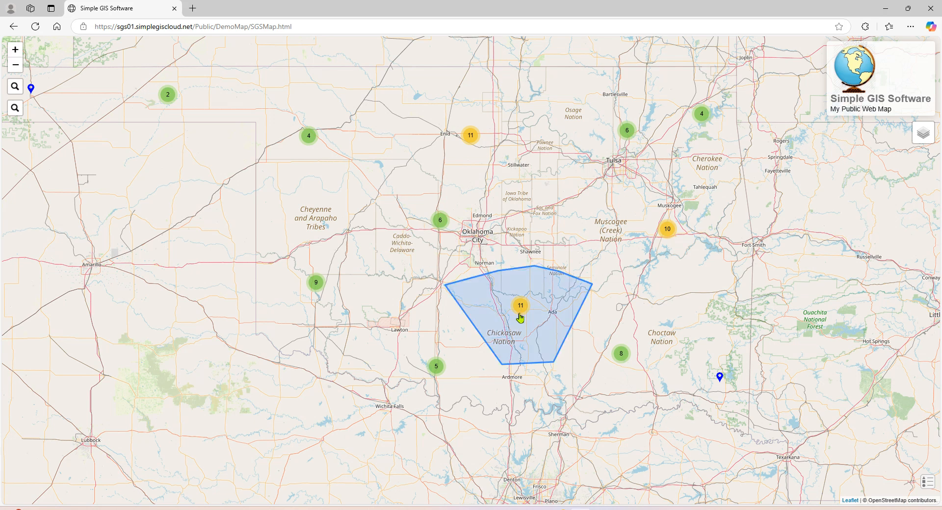
scroll(520, 318, "up", 1)
scroll(519, 314, "up", 1)
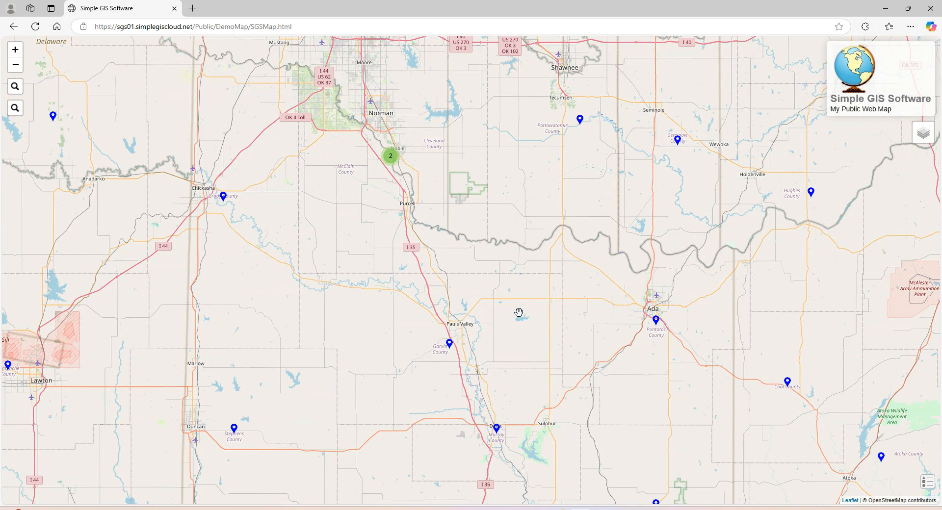
scroll(505, 337, "down", 1)
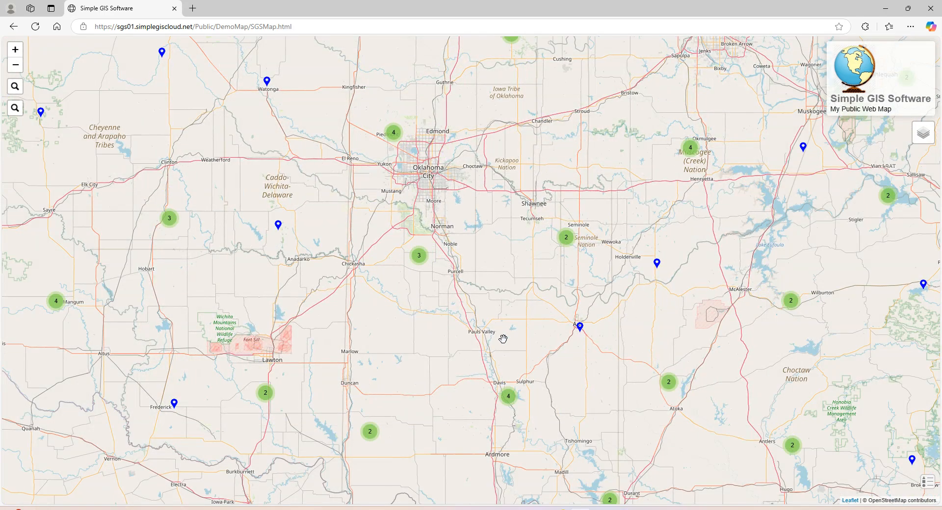
scroll(503, 338, "down", 3)
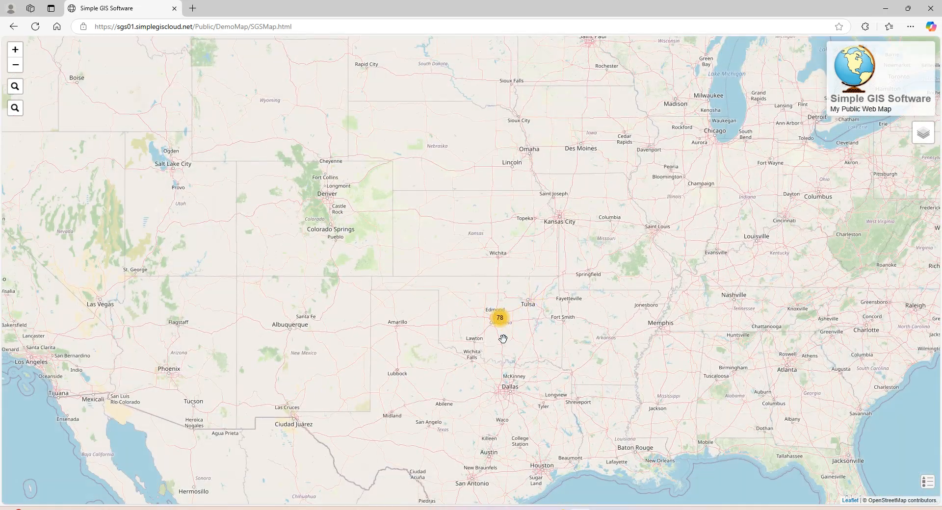
scroll(503, 339, "up", 1)
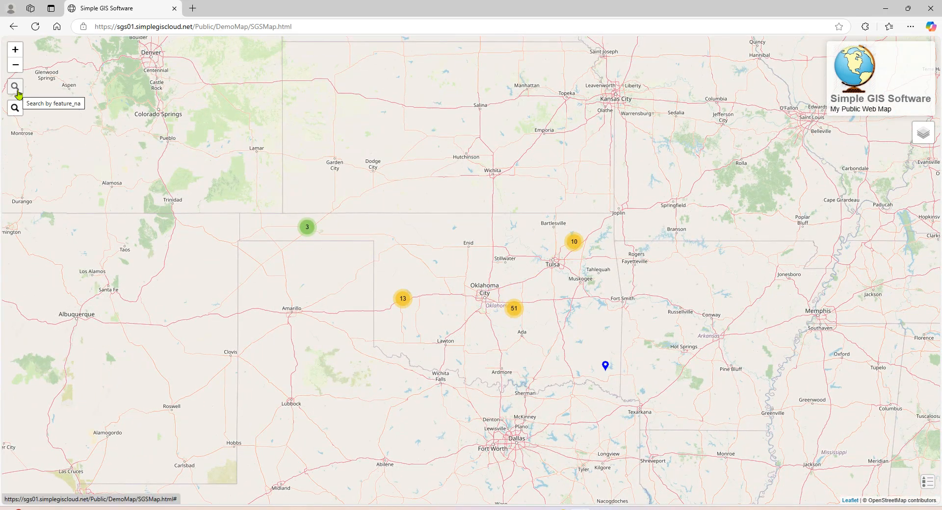
Step: Search feature_na for Alfalfa County, open its marker's attribute popup, then close it
left_click(15, 87)
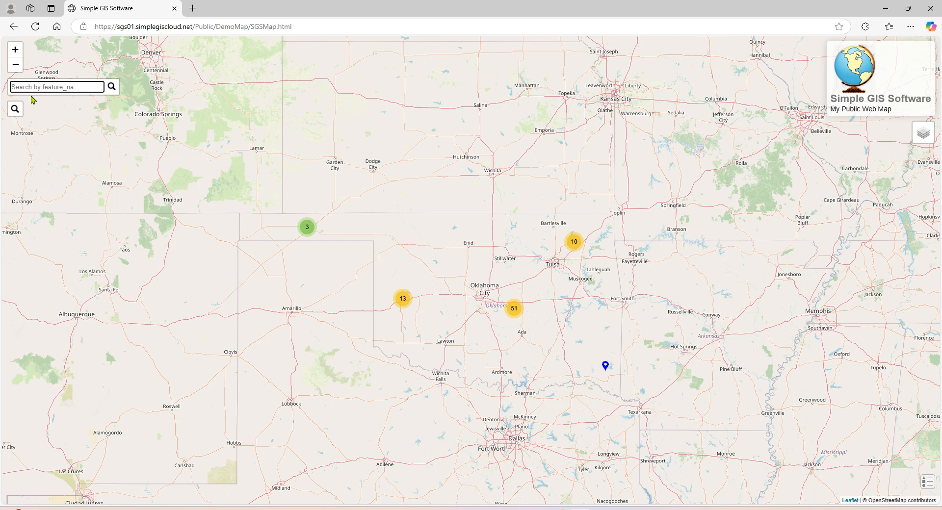
type("a")
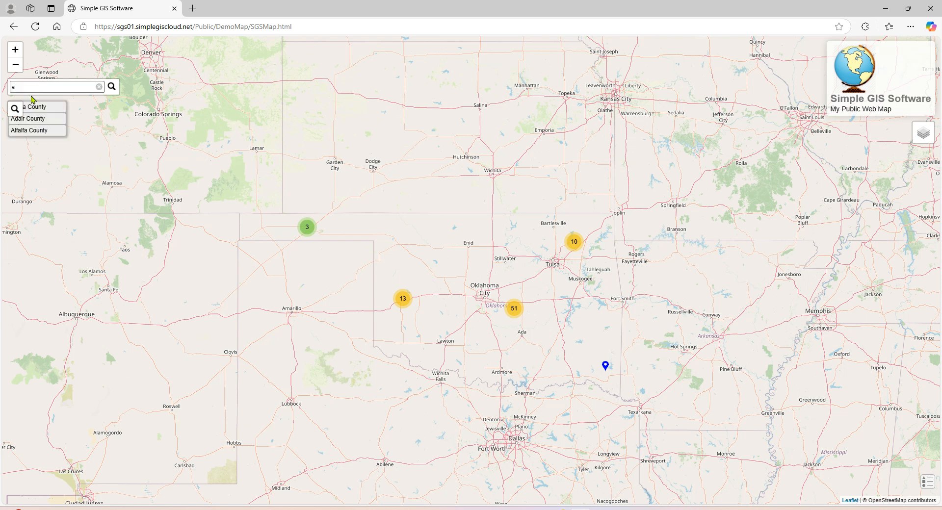
left_click(39, 130)
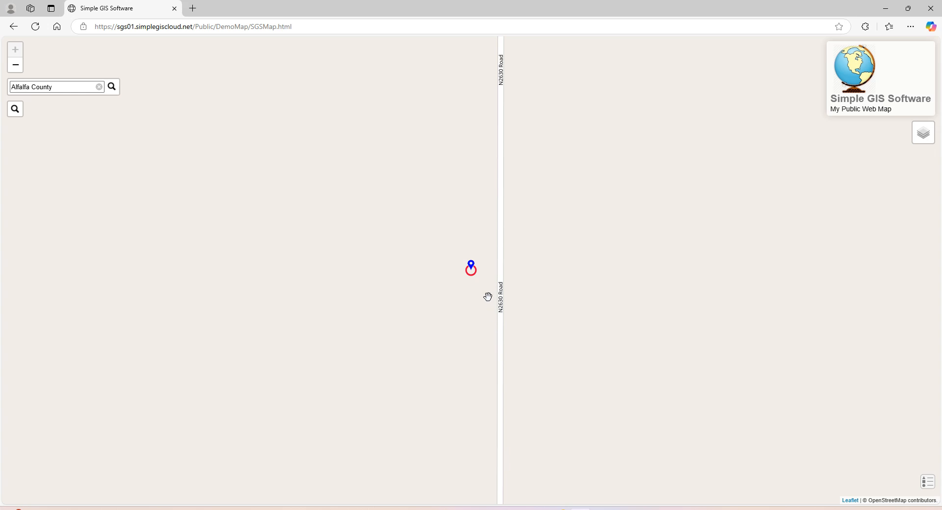
left_click(470, 269)
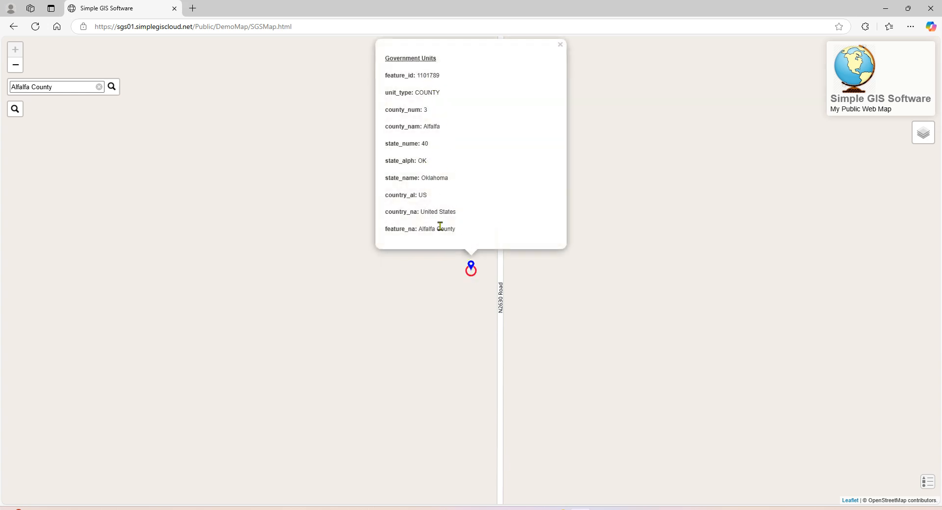
left_click(560, 49)
Step: Zoom out from Alfalfa County and pan the map to bring Oklahoma's clustered points into view
scroll(569, 278, "down", 1)
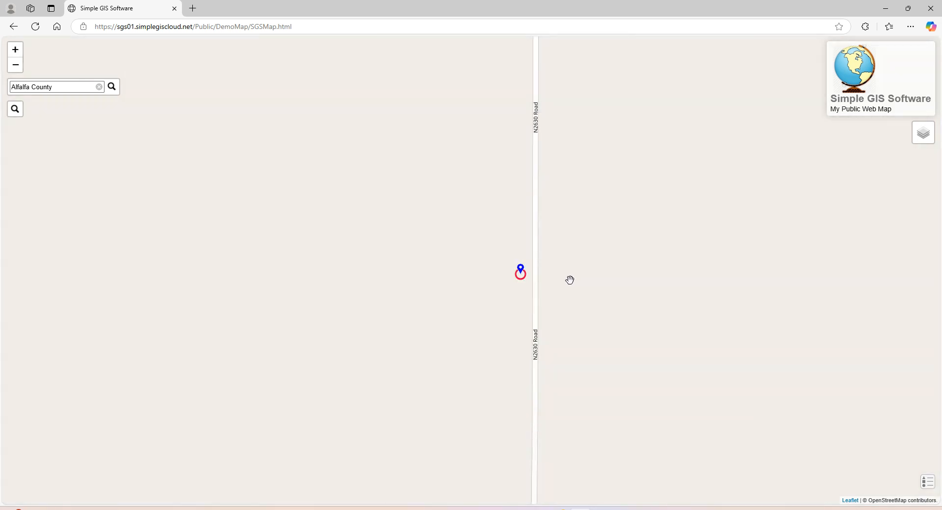
scroll(570, 280, "down", 2)
scroll(551, 318, "down", 2)
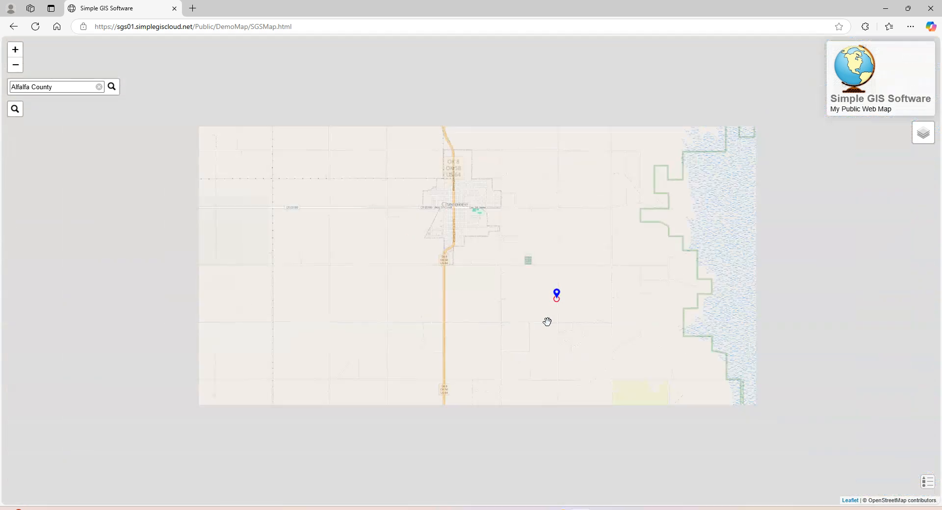
scroll(547, 322, "down", 3)
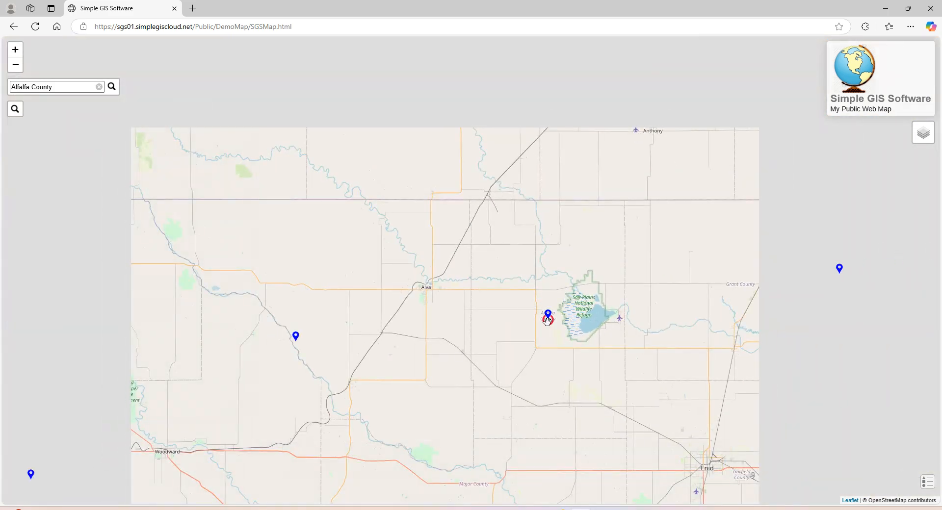
scroll(548, 321, "down", 3)
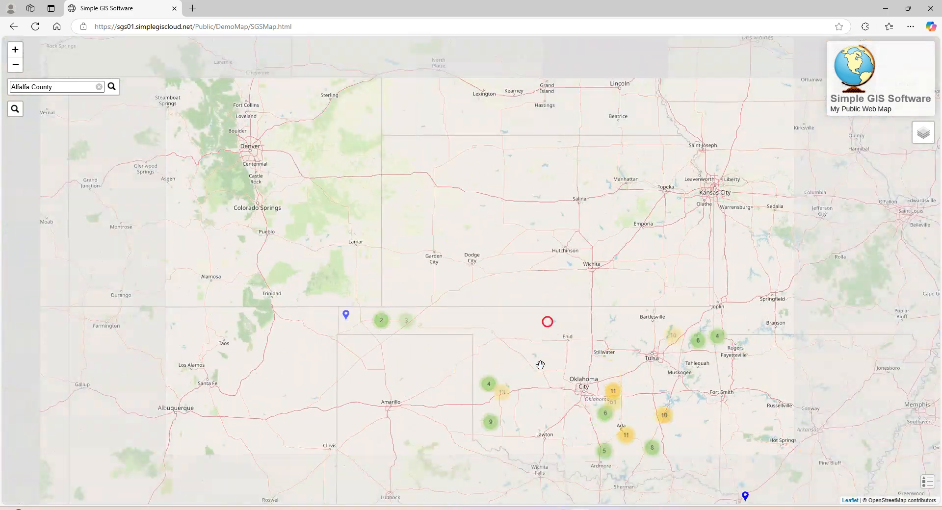
left_click_drag(544, 371, 508, 260)
scroll(508, 260, "down", 1)
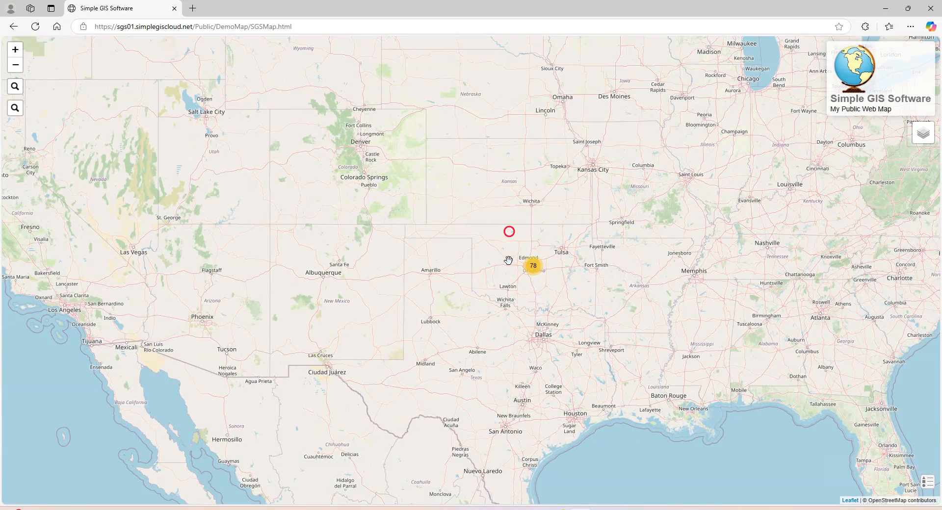
Step: Zoom into the 78-point Oklahoma cluster to show clusters of 3, 13, 51 and 10
left_click(533, 266)
scroll(561, 286, "down", 2)
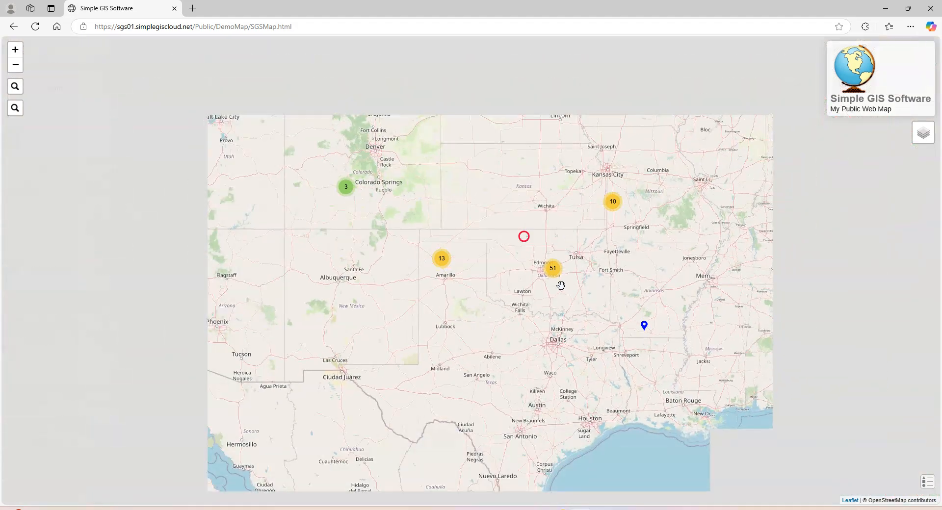
scroll(561, 286, "up", 2)
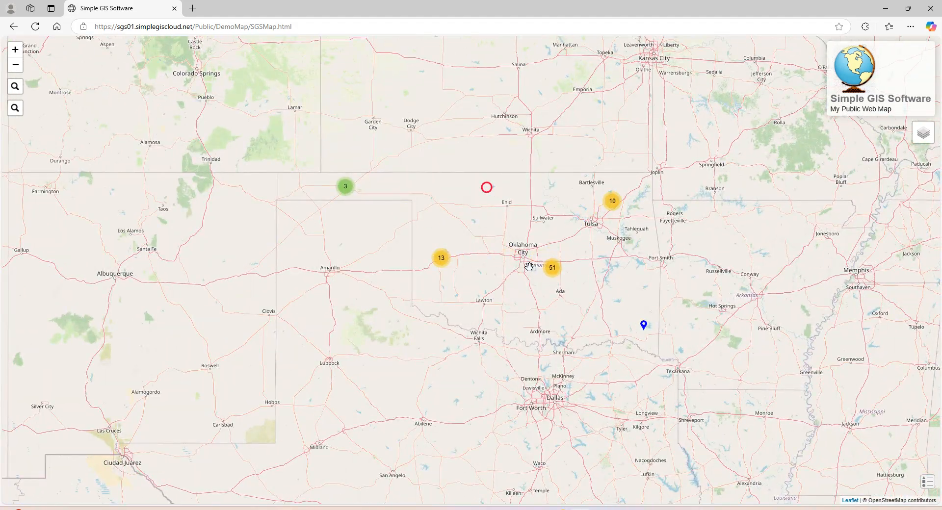